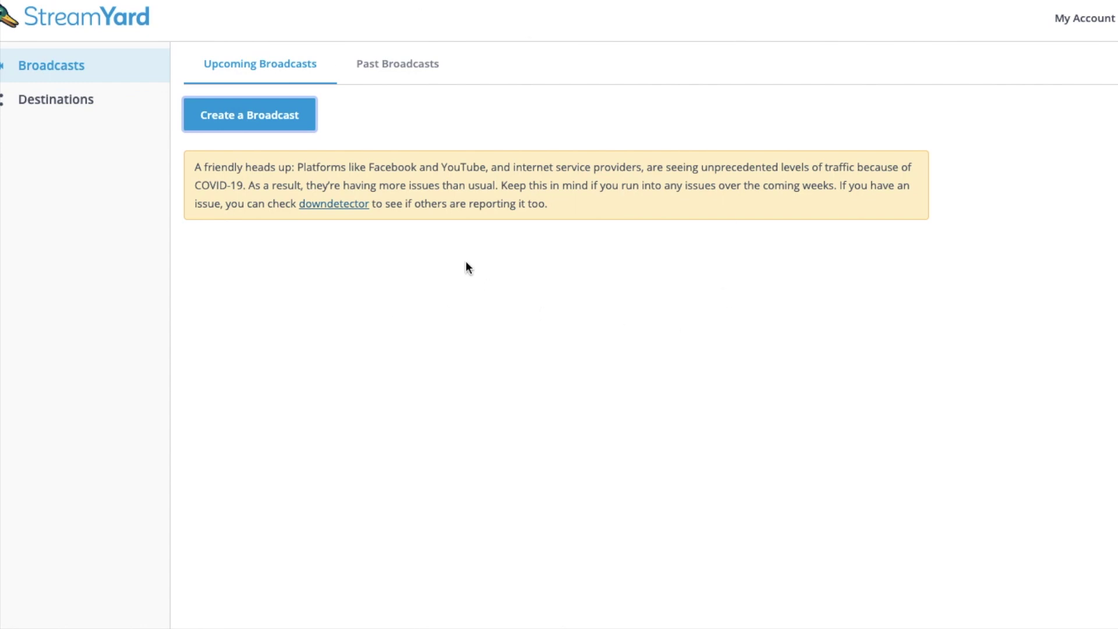
Check the list of connected destinations, then return to the upcoming broadcasts overview
{"action": "left_click", "coordinate": [66, 111]}
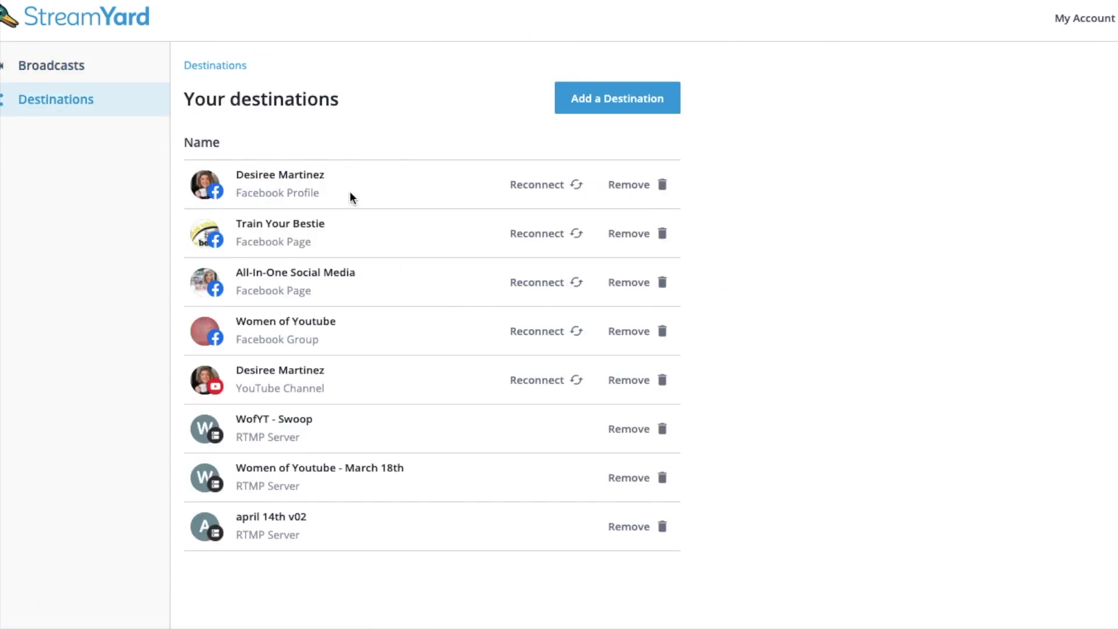
{"action": "left_click_drag", "start_coordinate": [350, 192], "coordinate": [237, 191]}
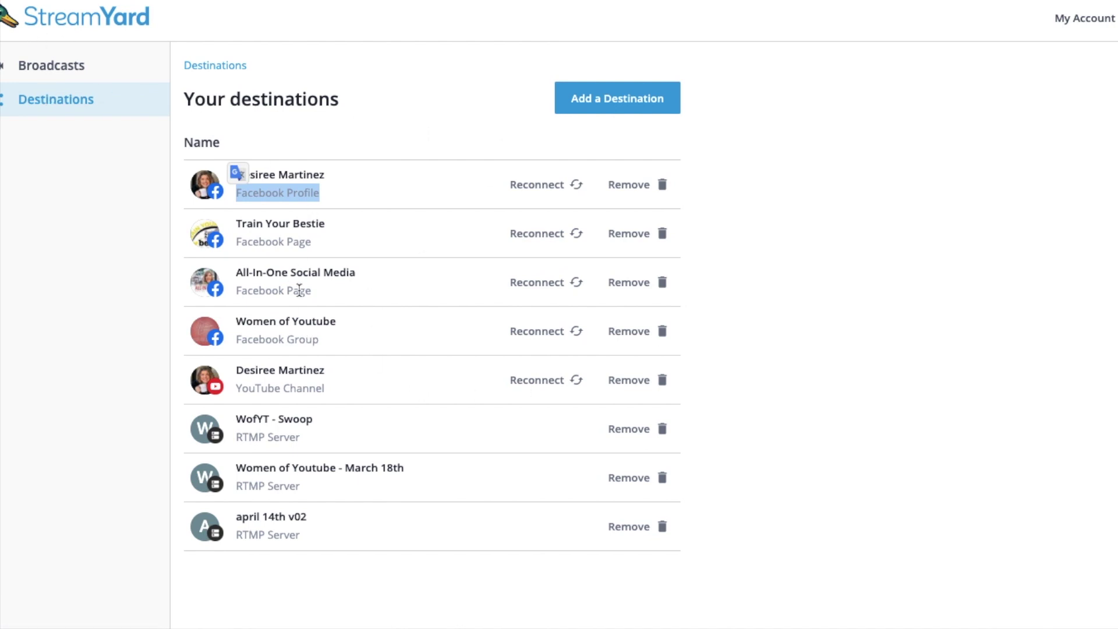
{"action": "left_click", "coordinate": [38, 76]}
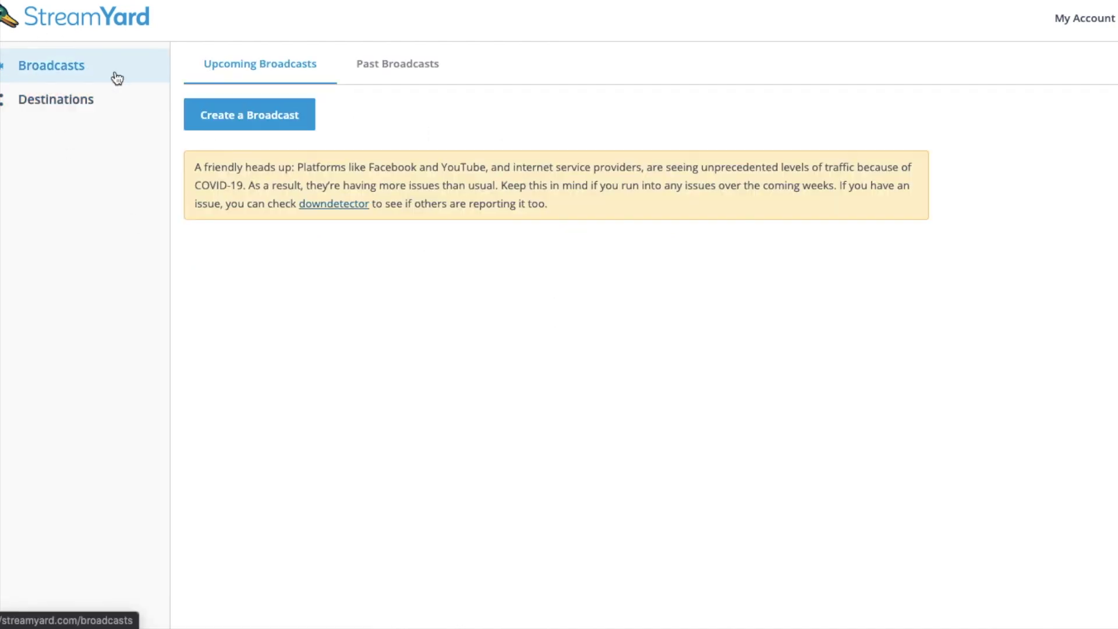
Create a broadcast to All-In-One Social Media titled 'how to schedule fb live streams with streamyard', description 'description for the video'
{"action": "left_click", "coordinate": [256, 119]}
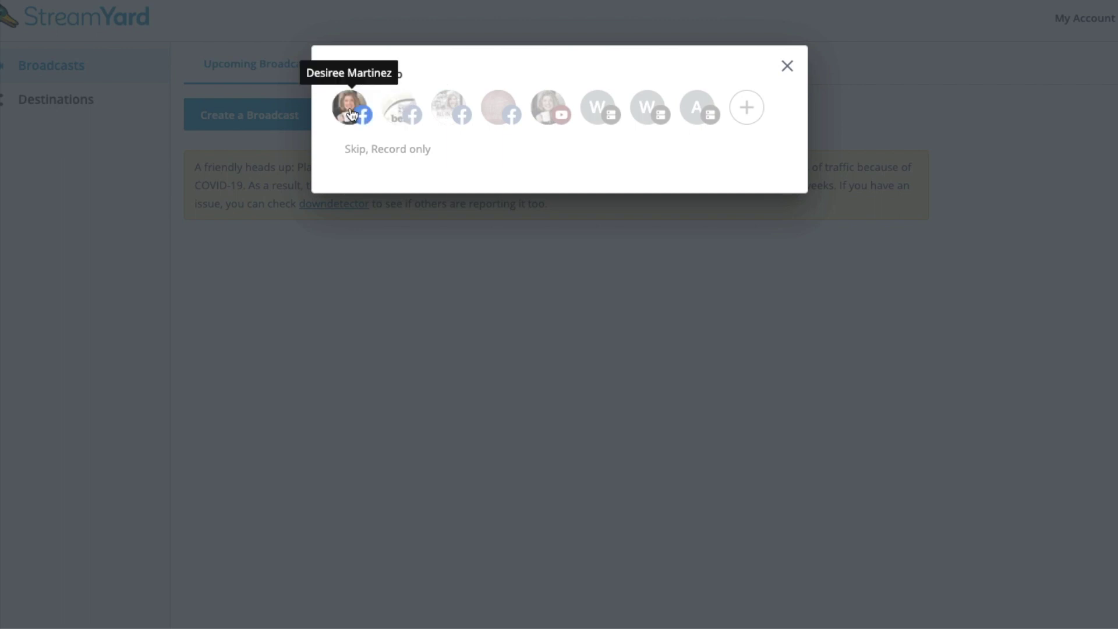
{"action": "left_click", "coordinate": [435, 111]}
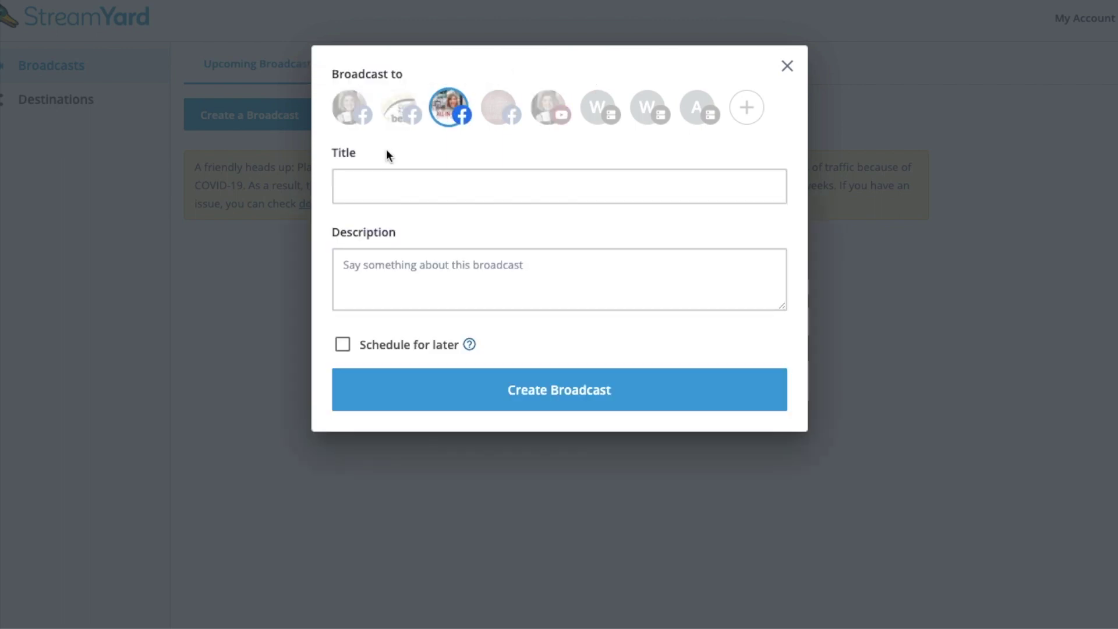
{"action": "left_click", "coordinate": [387, 187]}
{"action": "type", "text": "how to schedule fb live streams with streamyard"}
{"action": "key", "text": "Tab"}
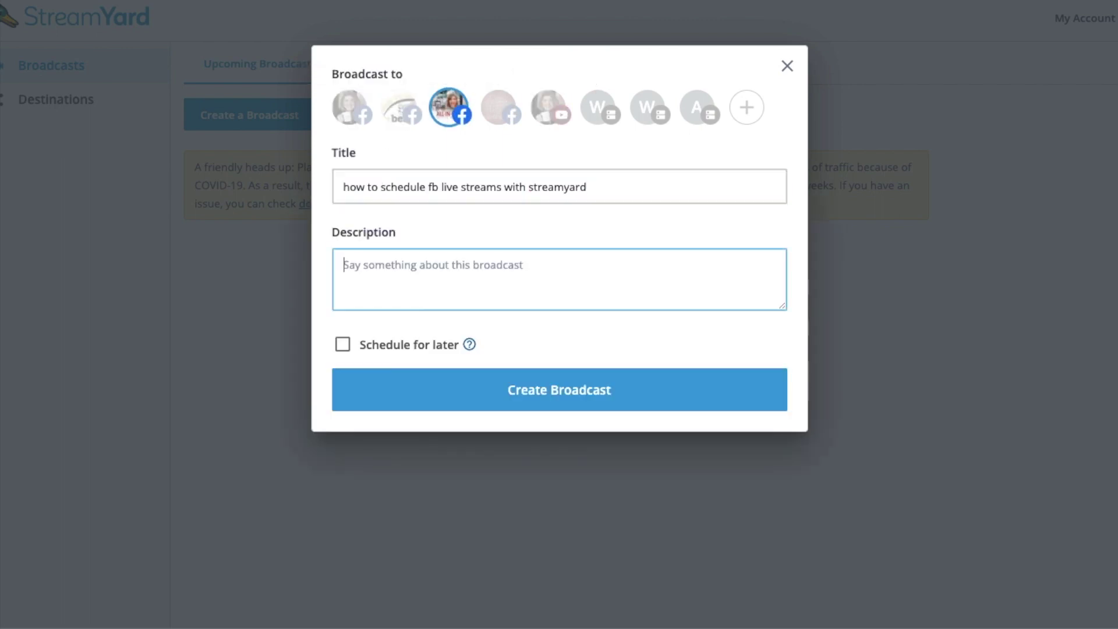
{"action": "type", "text": "d"}
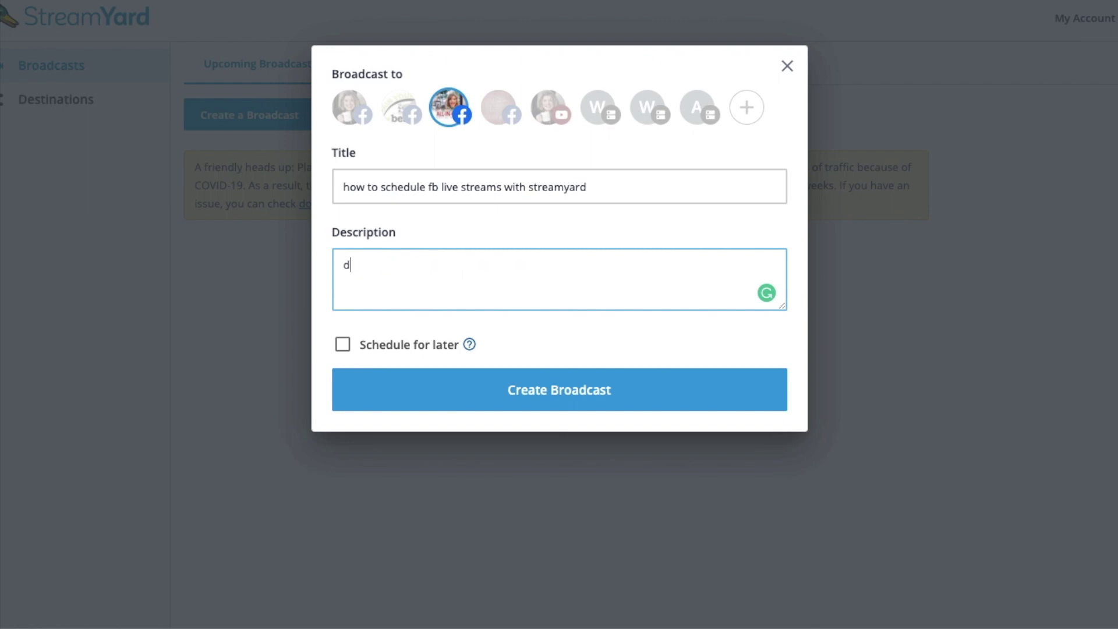
{"action": "type", "text": "escription for the video"}
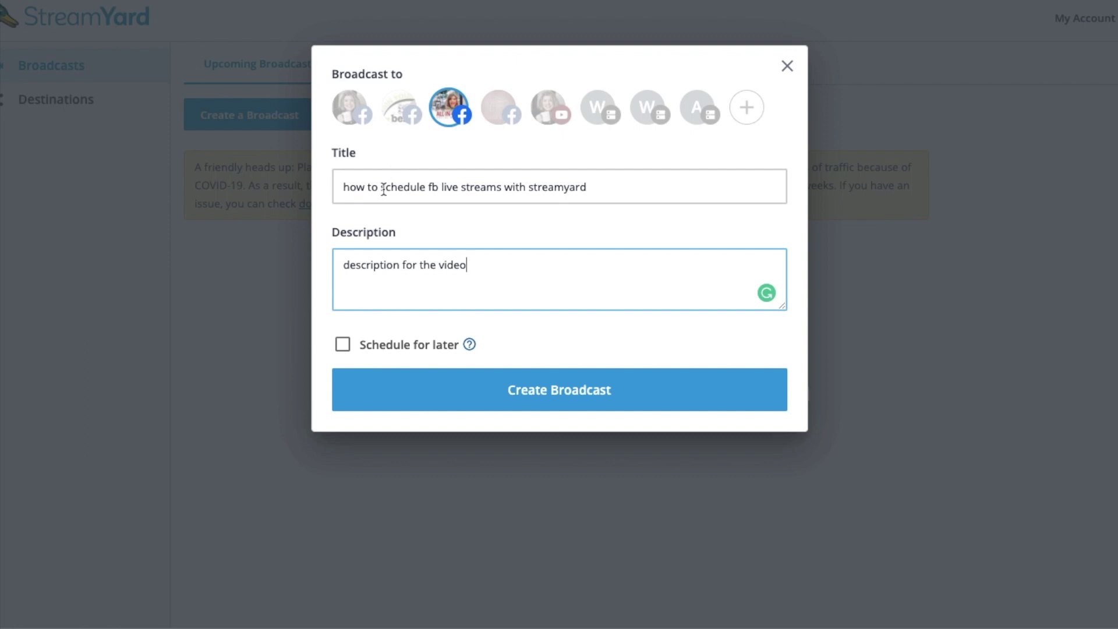
Turn on Schedule for later and load stremayard-interview.png as the thumbnail image
{"action": "left_click", "coordinate": [342, 347]}
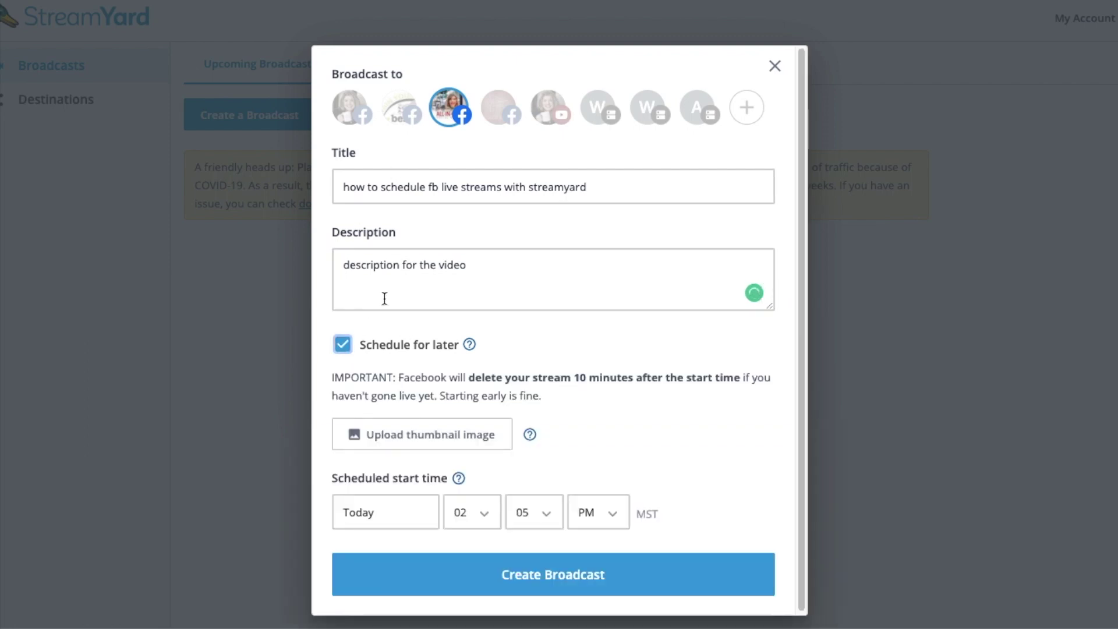
{"action": "left_click", "coordinate": [418, 444]}
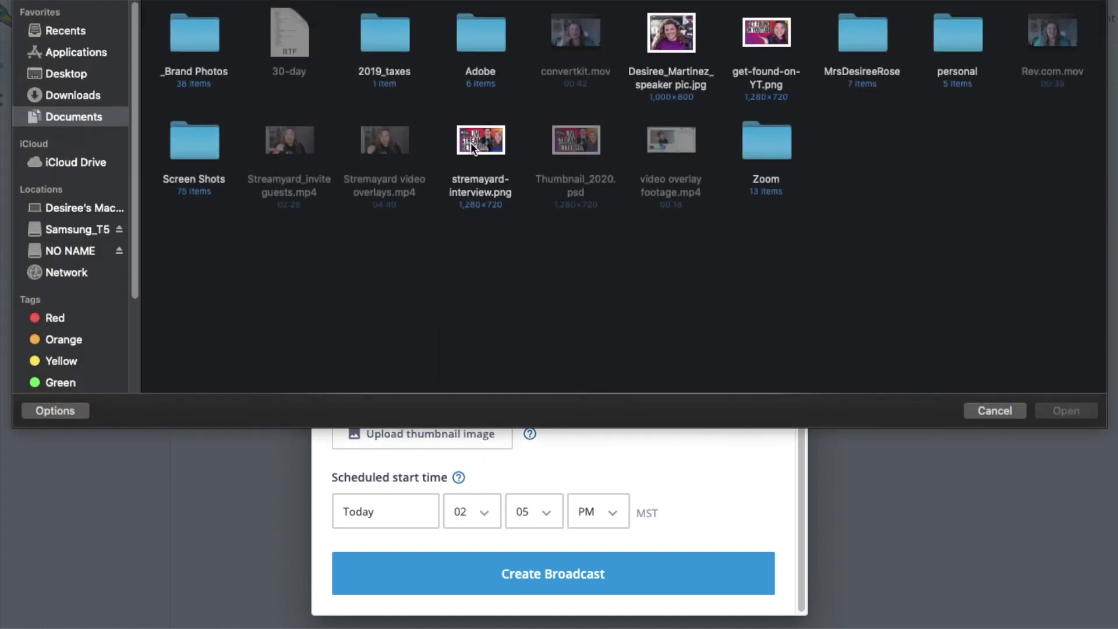
{"action": "left_click", "coordinate": [470, 142]}
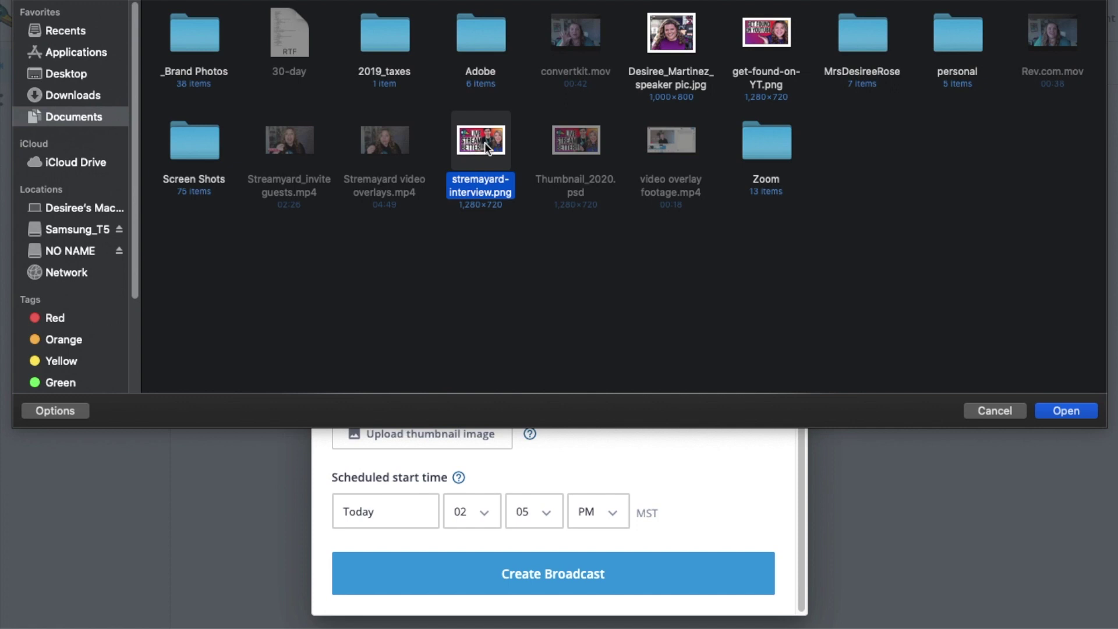
{"action": "left_click", "coordinate": [1076, 410]}
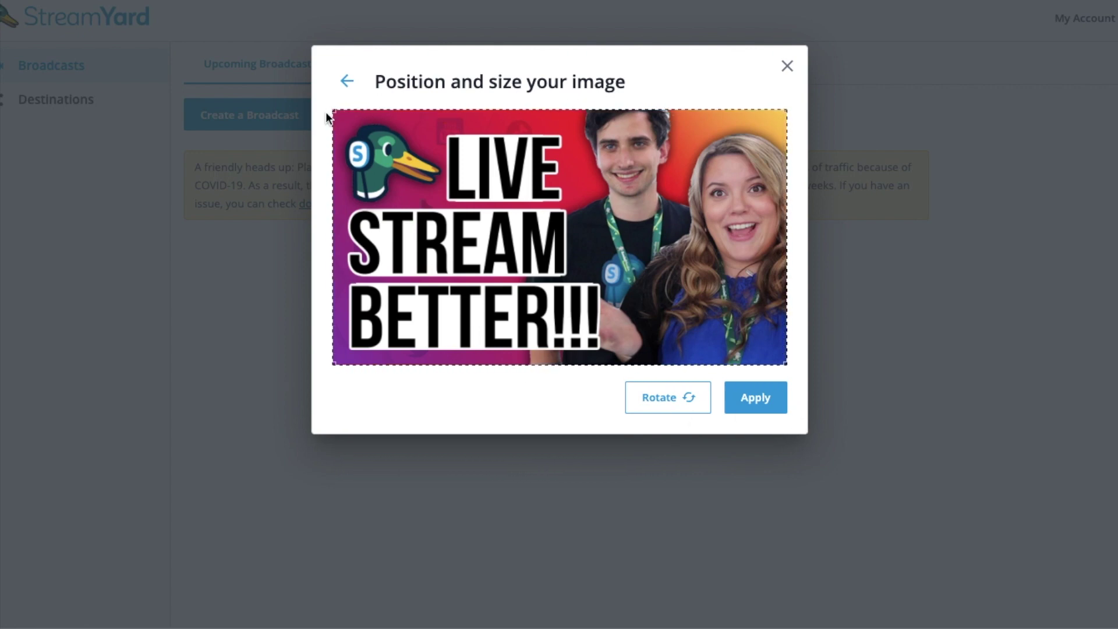
Fit the whole image inside the crop area and apply it as the thumbnail
{"action": "left_click_drag", "start_coordinate": [327, 107], "coordinate": [235, 75]}
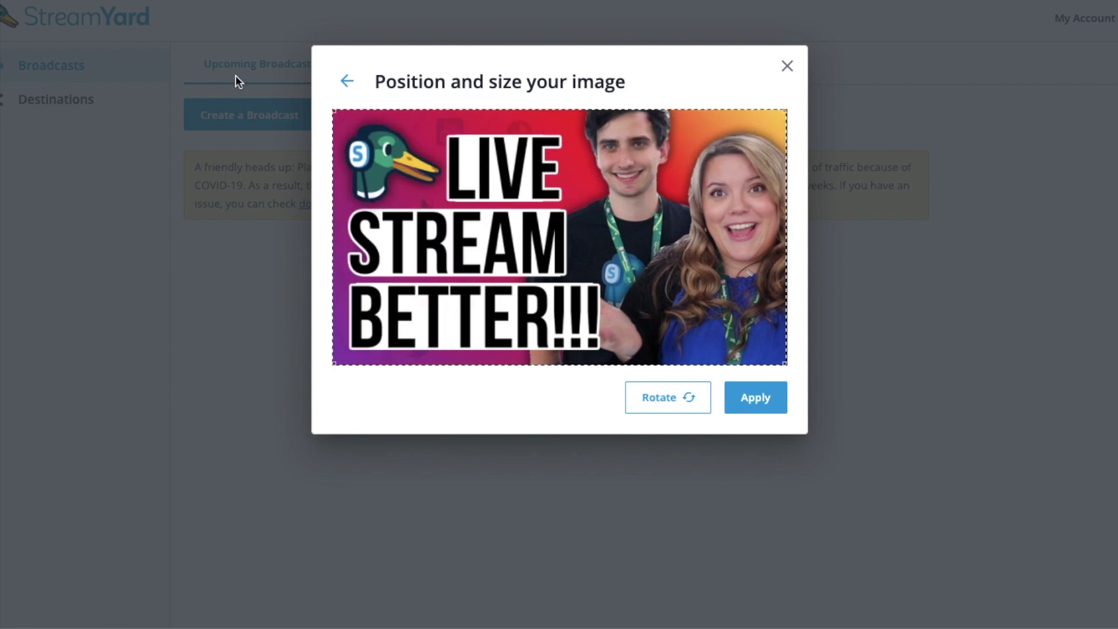
{"action": "left_click", "coordinate": [759, 397]}
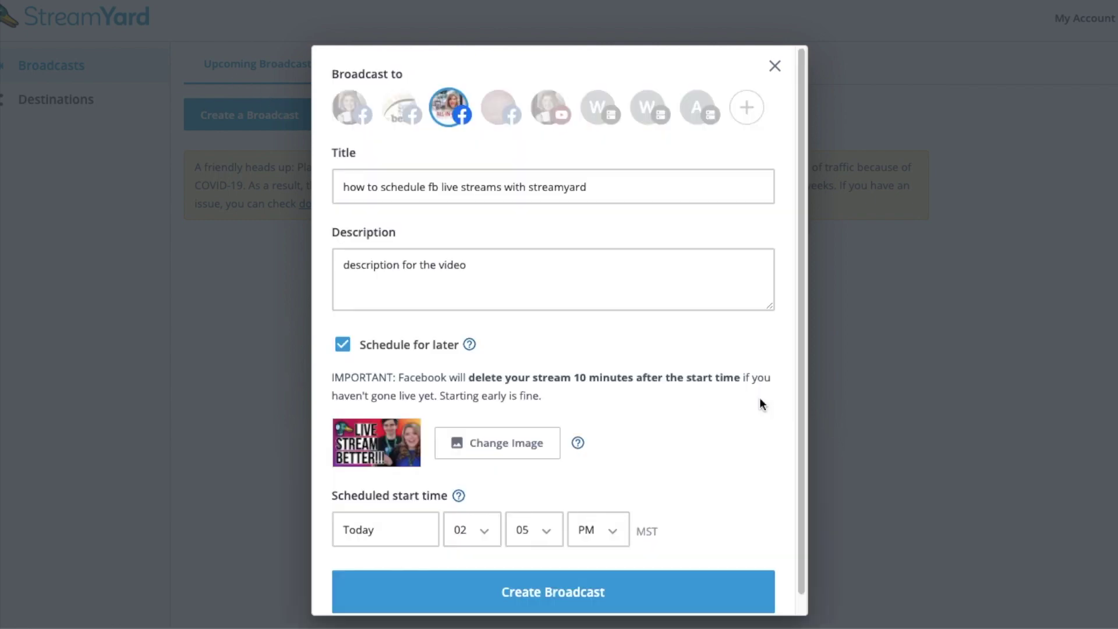
{"action": "scroll", "coordinate": [441, 410], "scroll_direction": "down", "scroll_amount": 1}
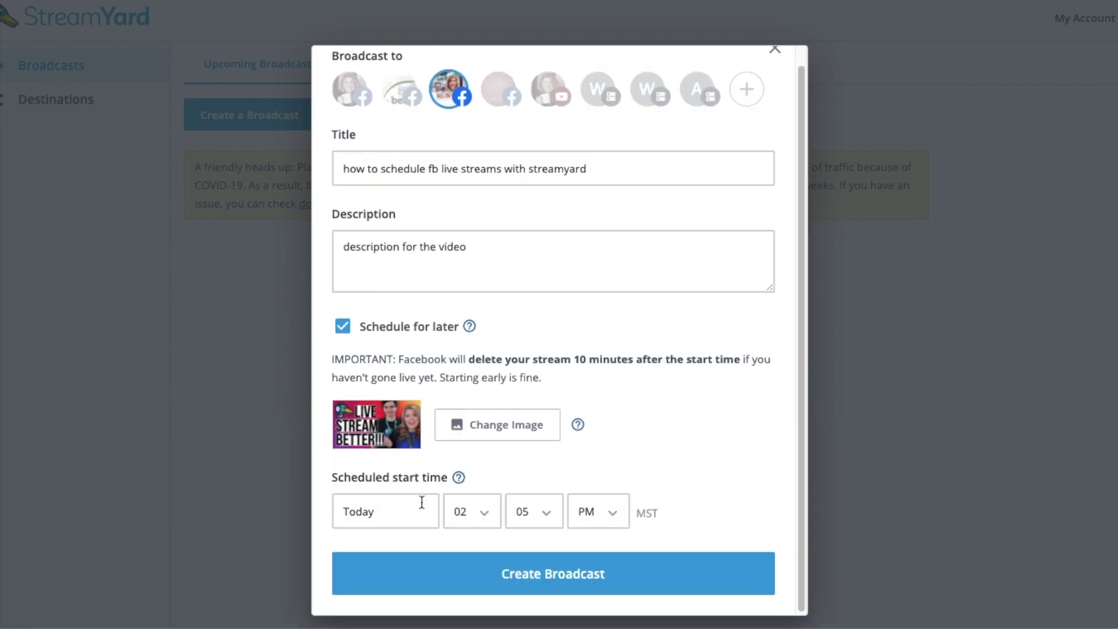
Set the start to May 8, 2020 at 12:00 PM and create the scheduled broadcast
{"action": "left_click", "coordinate": [412, 520]}
{"action": "left_click", "coordinate": [443, 353]}
{"action": "left_click", "coordinate": [485, 514]}
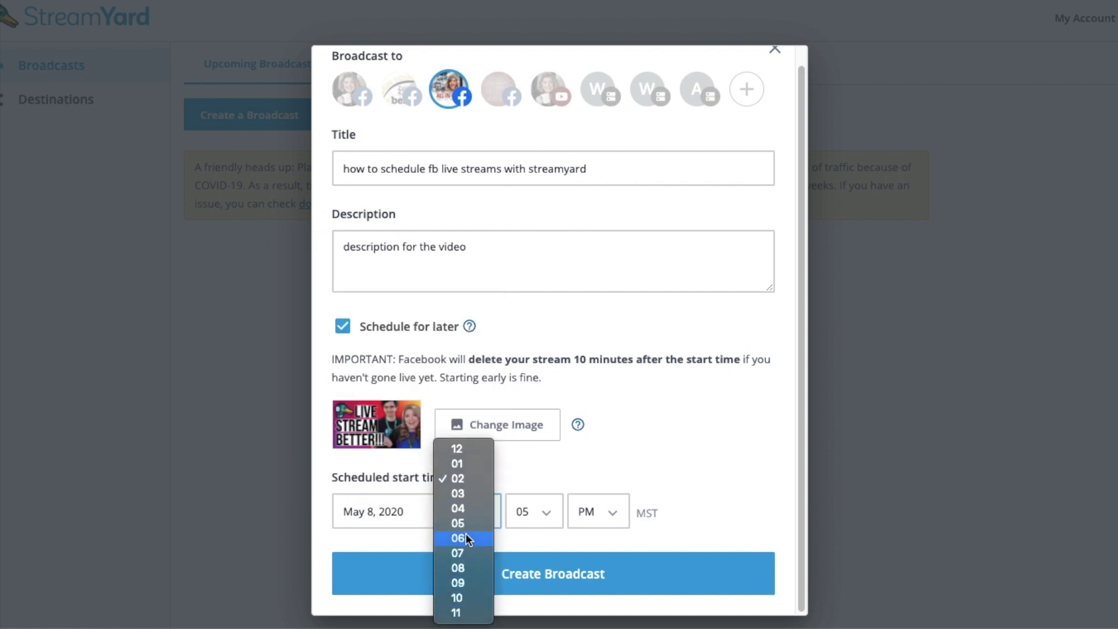
{"action": "left_click", "coordinate": [459, 448]}
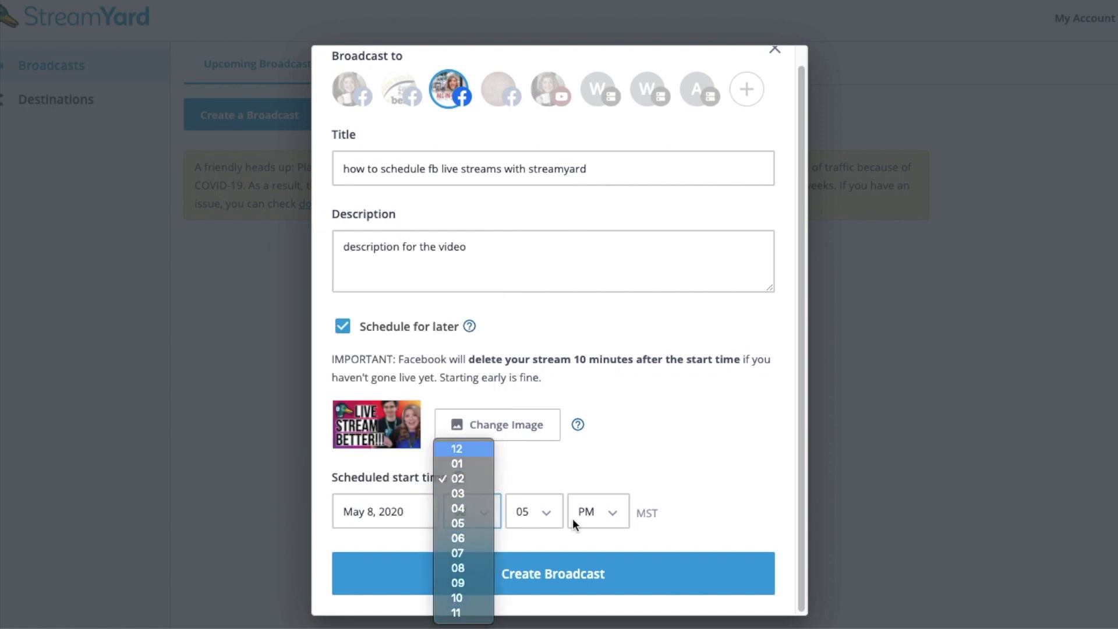
{"action": "left_click", "coordinate": [548, 512]}
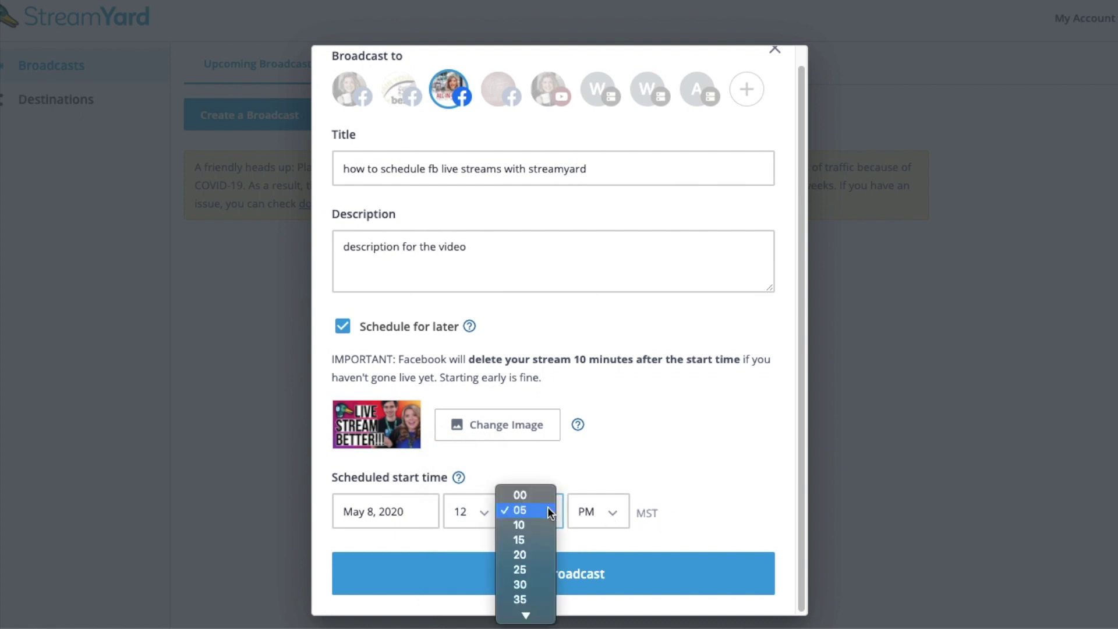
{"action": "left_click", "coordinate": [544, 494]}
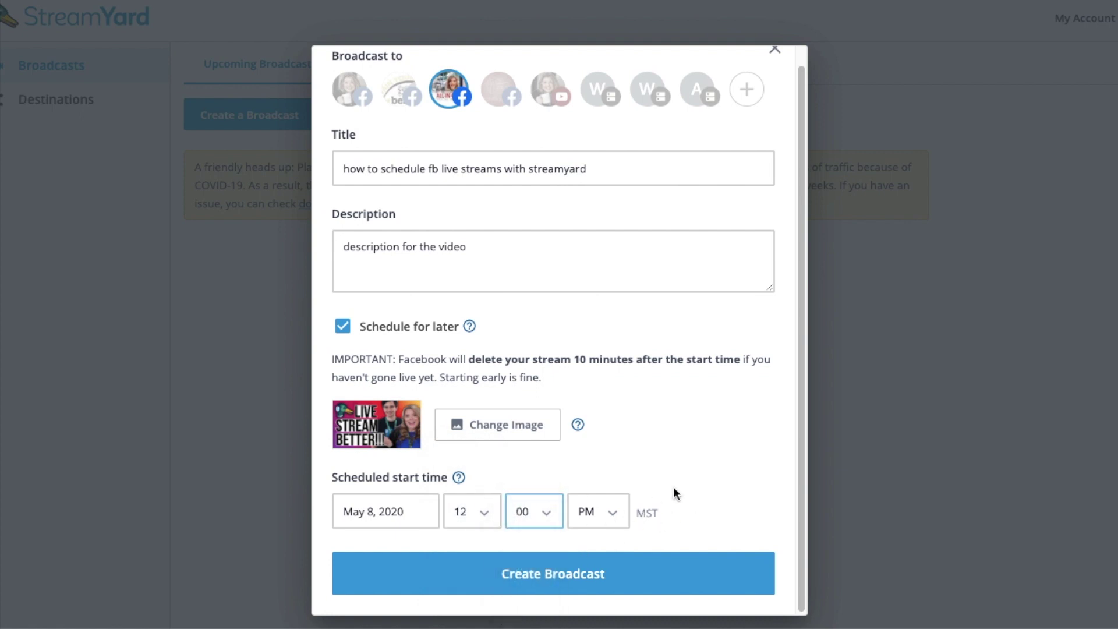
{"action": "double_click", "coordinate": [644, 513]}
{"action": "left_click", "coordinate": [656, 514]}
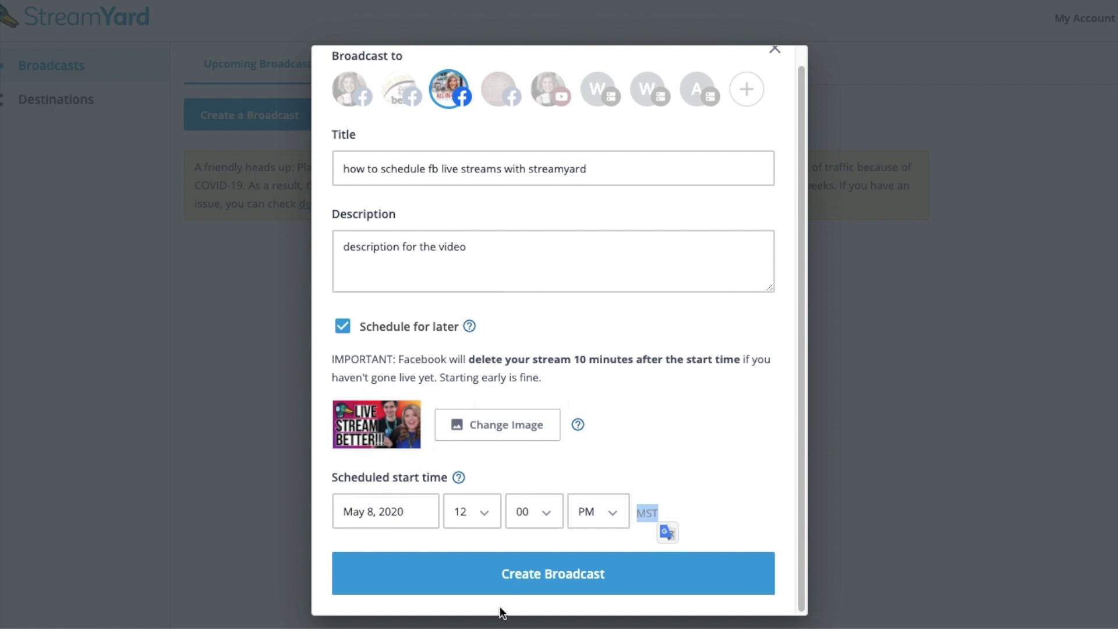
{"action": "left_click", "coordinate": [543, 575]}
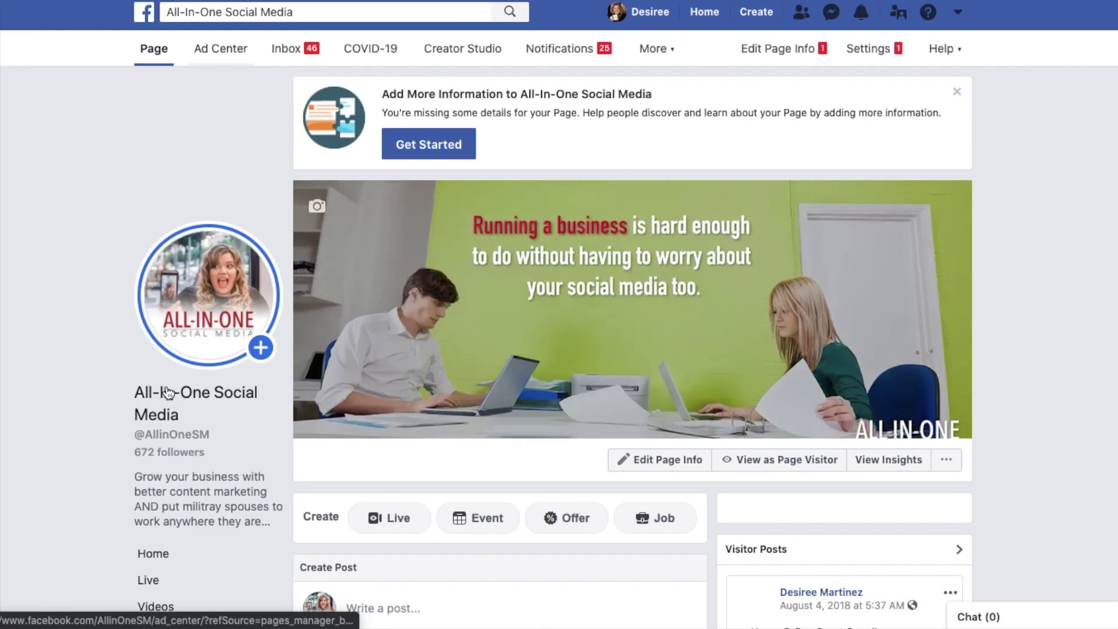
Scroll the Facebook page to review the scheduled live post's thumbnail, description and 12:00 PM start
{"action": "scroll", "coordinate": [98, 434], "scroll_direction": "down", "scroll_amount": 3}
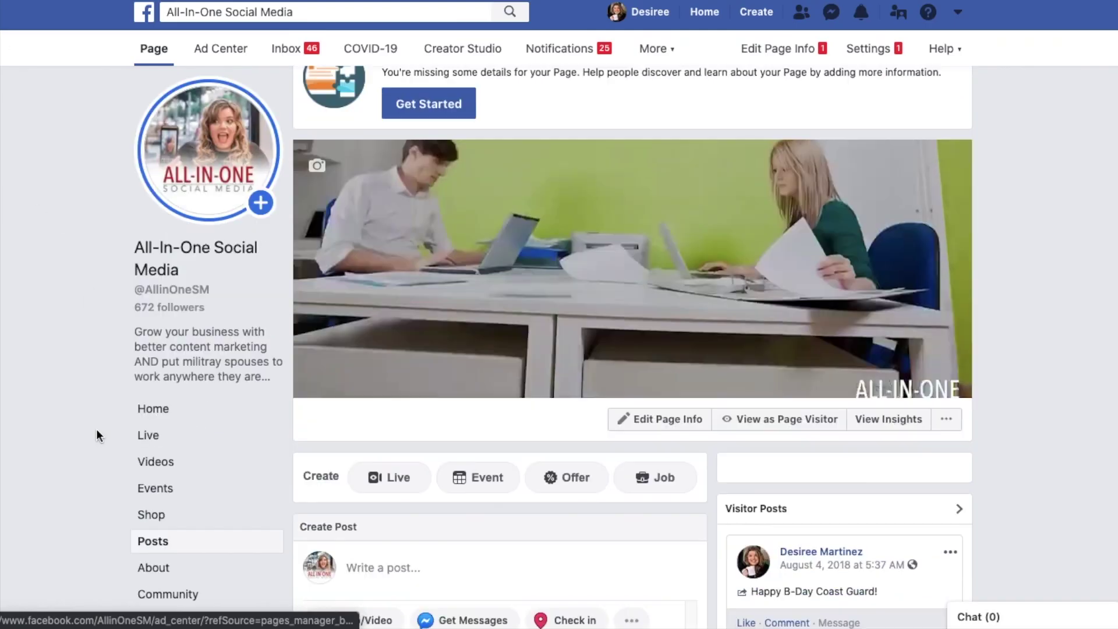
{"action": "scroll", "coordinate": [138, 532], "scroll_direction": "down", "scroll_amount": 2}
{"action": "scroll", "coordinate": [169, 489], "scroll_direction": "down", "scroll_amount": 8}
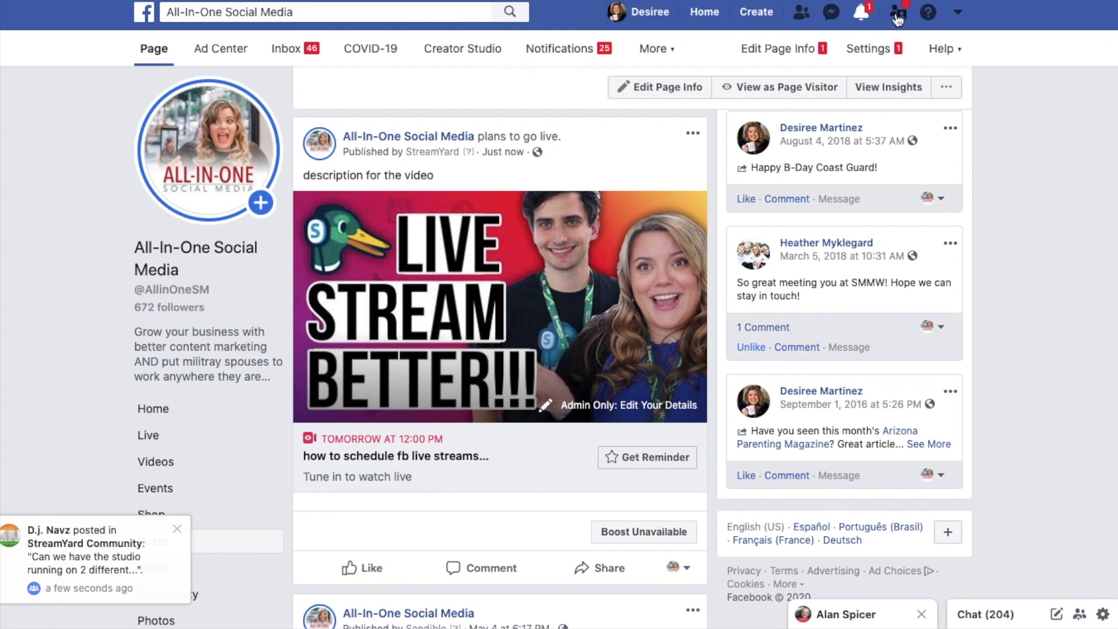
{"action": "scroll", "coordinate": [498, 349], "scroll_direction": "down", "scroll_amount": 1}
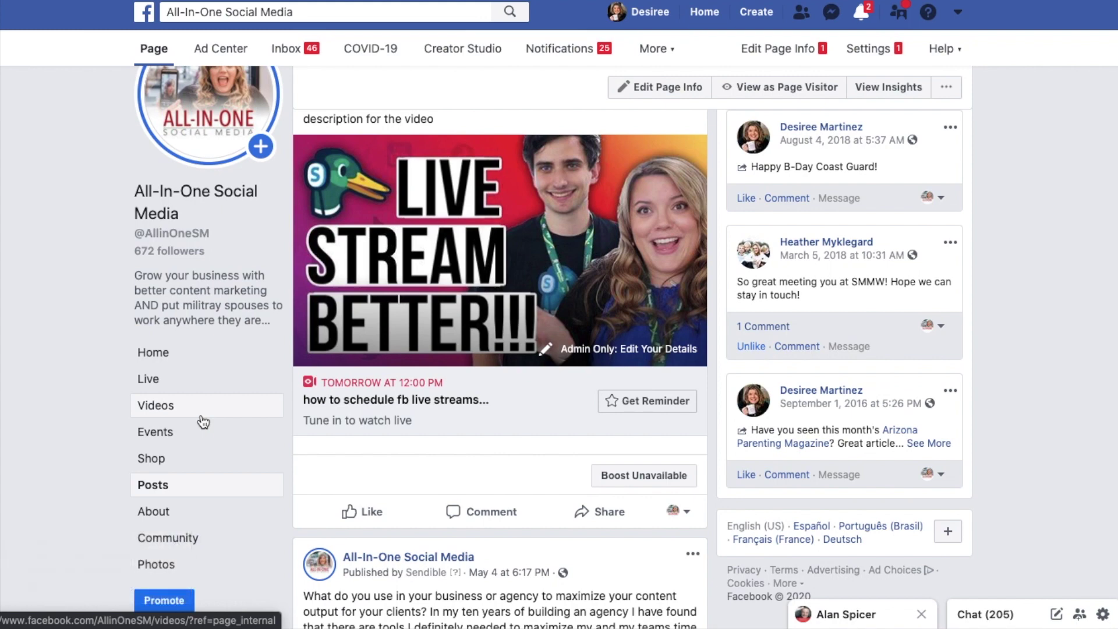
{"action": "scroll", "coordinate": [202, 421], "scroll_direction": "up", "scroll_amount": 1}
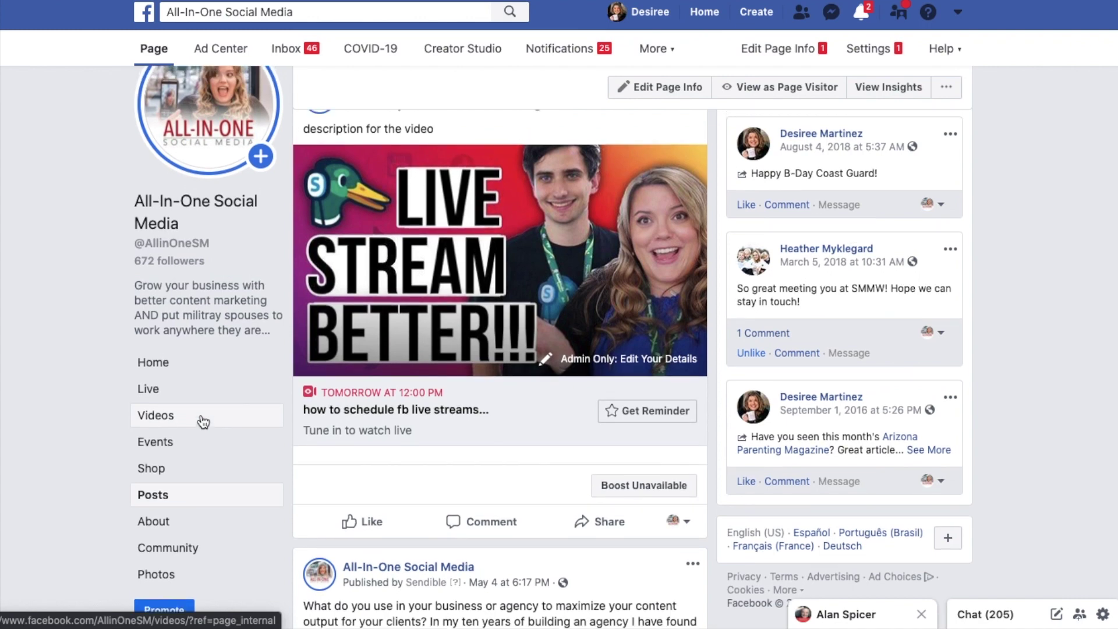
{"action": "scroll", "coordinate": [201, 421], "scroll_direction": "down", "scroll_amount": 1}
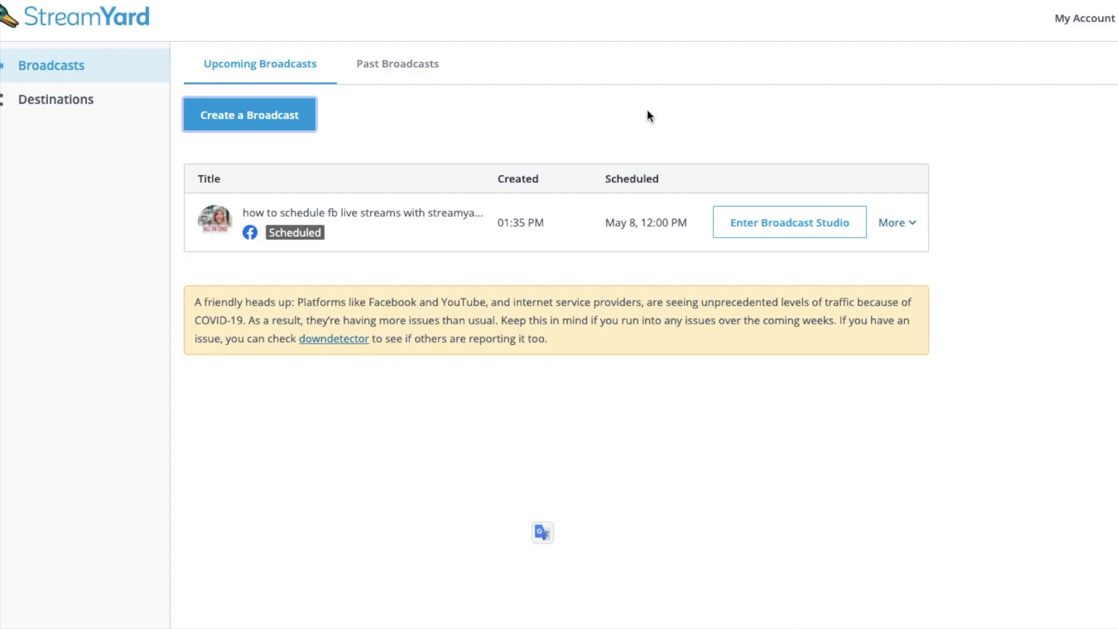
Enter the broadcast studio with the microphone muted and the camera off
{"action": "left_click", "coordinate": [783, 233]}
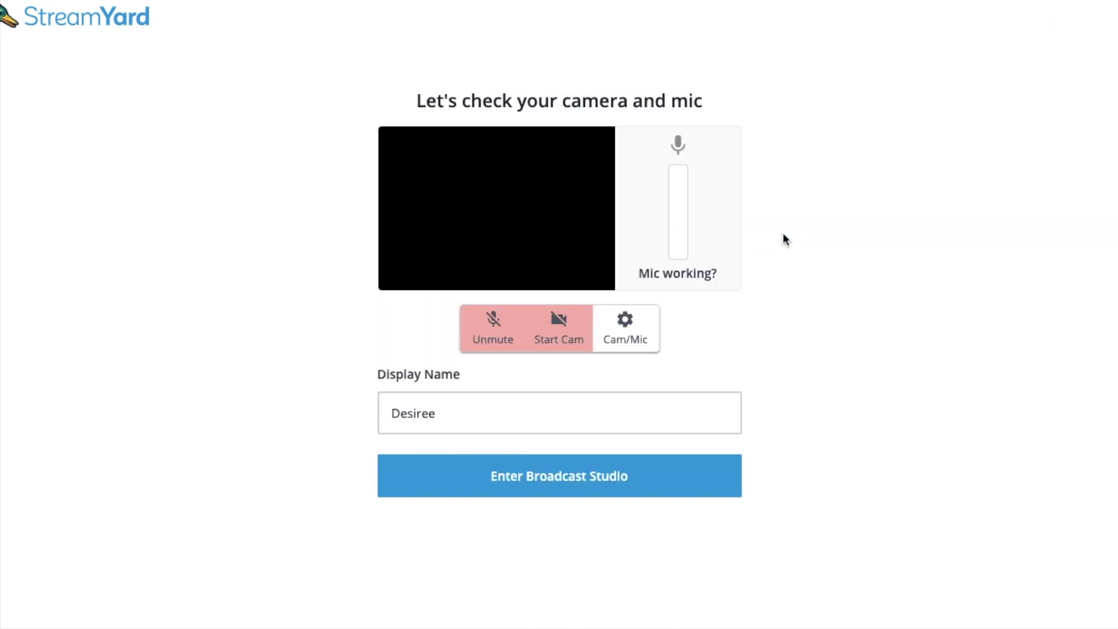
{"action": "left_click", "coordinate": [496, 330]}
{"action": "left_click", "coordinate": [556, 332]}
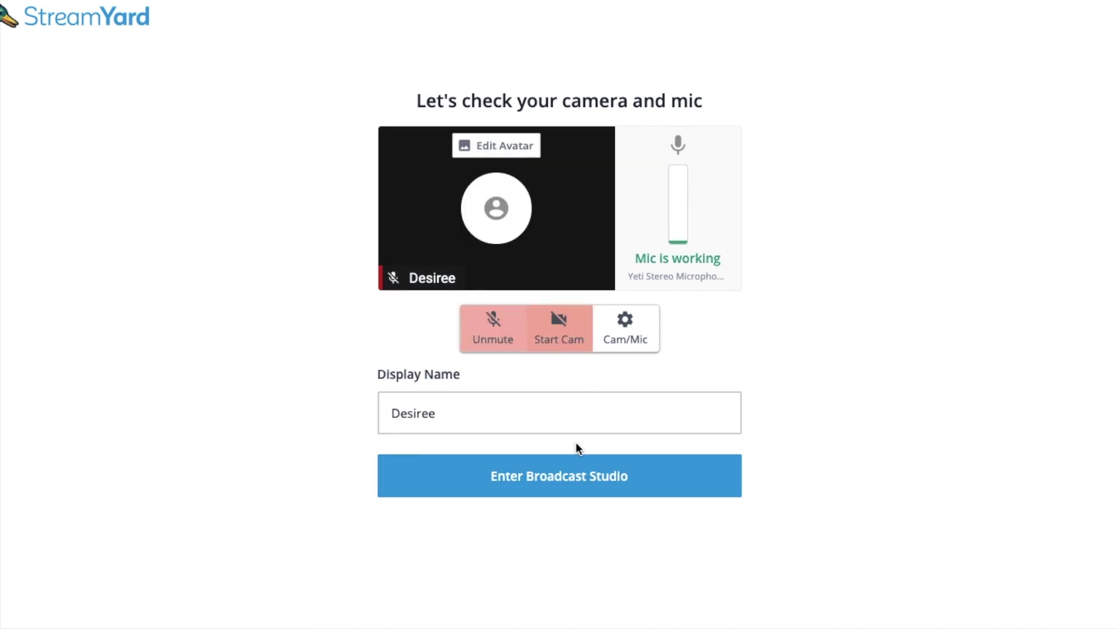
{"action": "left_click", "coordinate": [574, 492]}
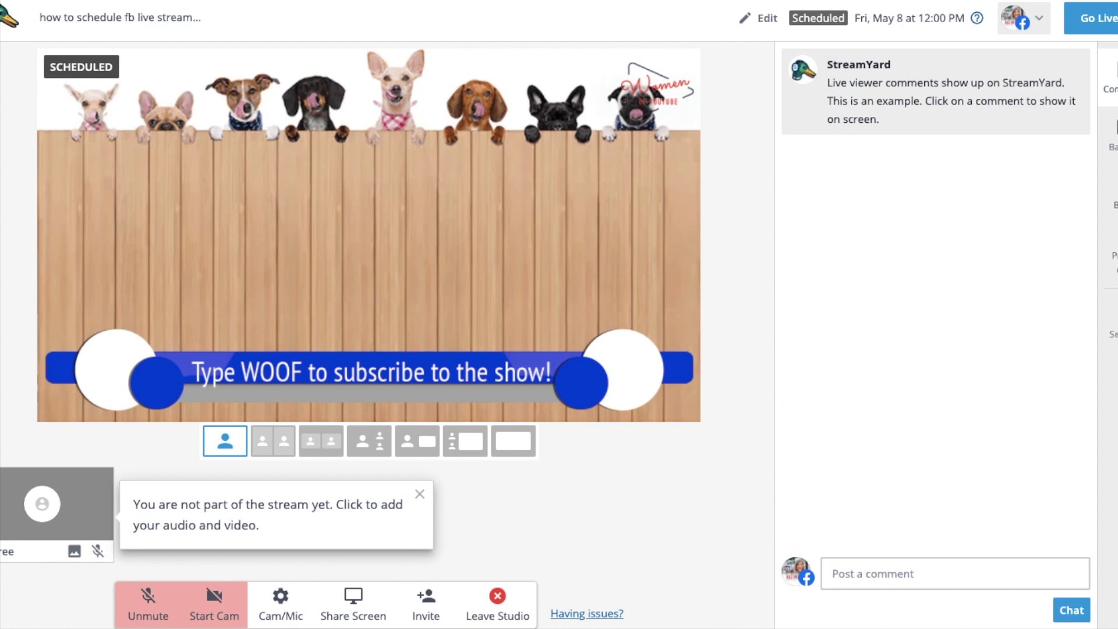
Look through the Brand tab's overlays, then bring up the guest invitation link
{"action": "left_click", "coordinate": [1111, 198]}
{"action": "scroll", "coordinate": [926, 320], "scroll_direction": "down", "scroll_amount": 3}
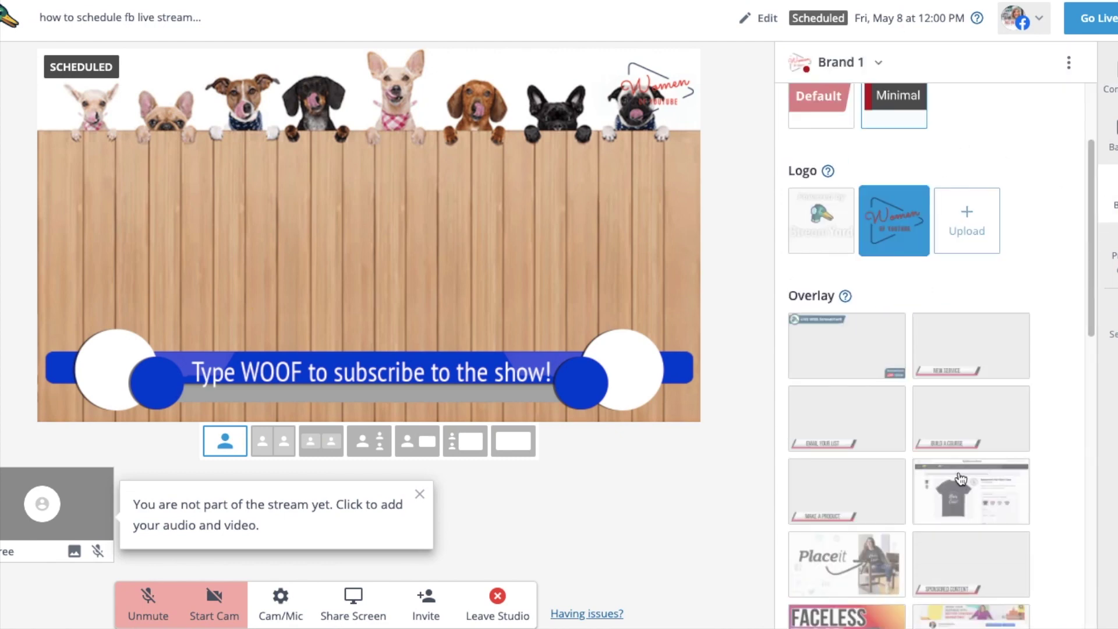
{"action": "scroll", "coordinate": [960, 478], "scroll_direction": "down", "scroll_amount": 8}
{"action": "scroll", "coordinate": [935, 512], "scroll_direction": "down", "scroll_amount": 3}
{"action": "scroll", "coordinate": [961, 142], "scroll_direction": "up", "scroll_amount": 4}
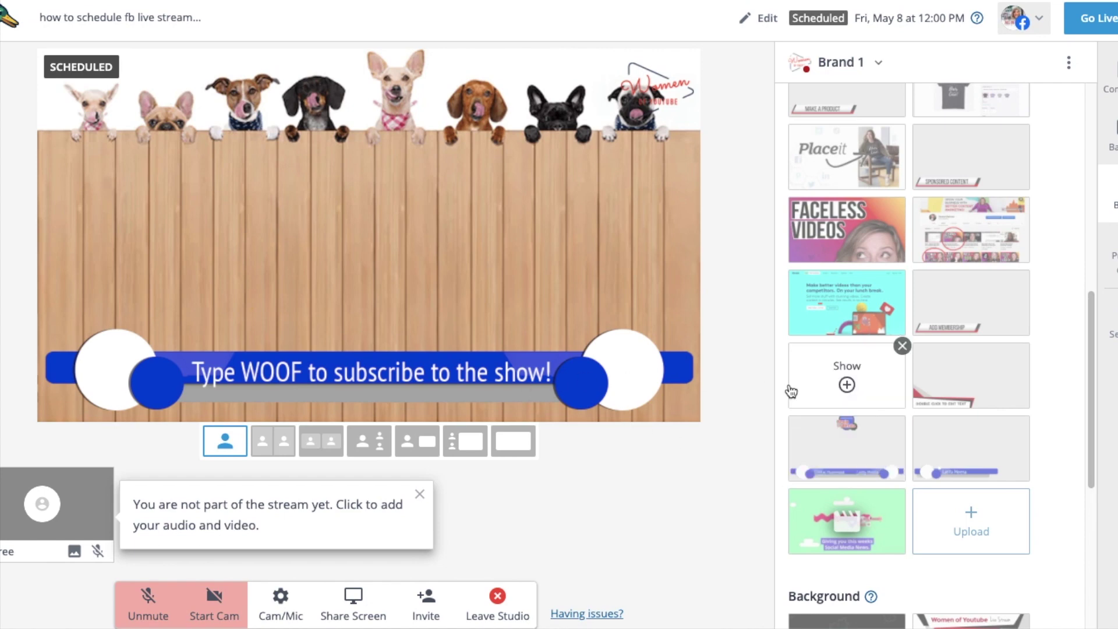
{"action": "scroll", "coordinate": [791, 392], "scroll_direction": "down", "scroll_amount": 2}
{"action": "scroll", "coordinate": [845, 448], "scroll_direction": "down", "scroll_amount": 1}
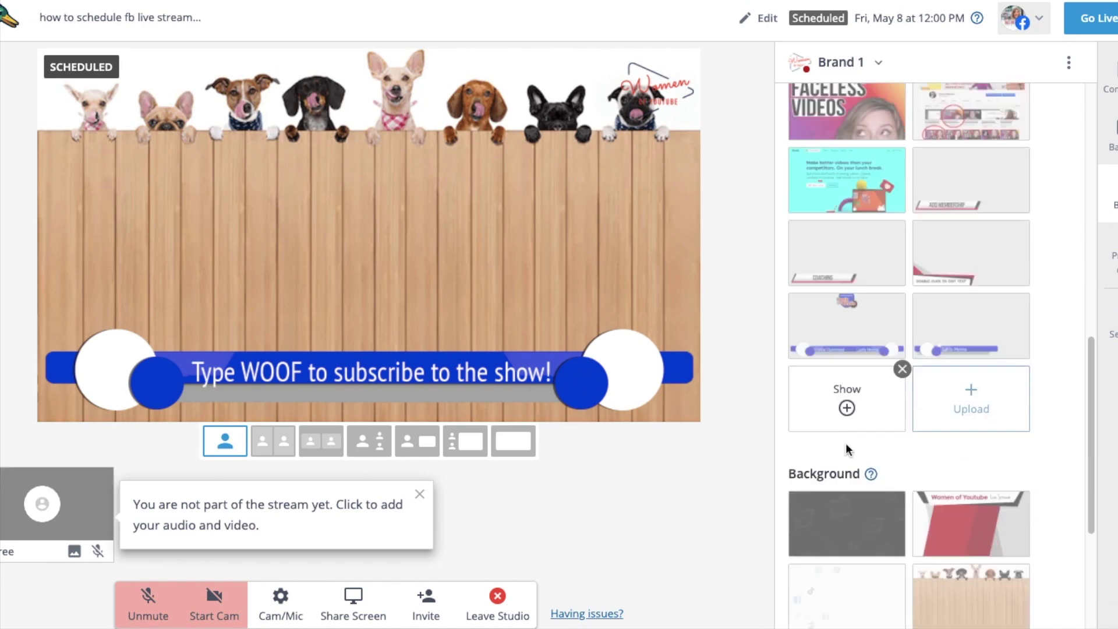
{"action": "scroll", "coordinate": [845, 449], "scroll_direction": "down", "scroll_amount": 2}
{"action": "scroll", "coordinate": [804, 574], "scroll_direction": "up", "scroll_amount": 10}
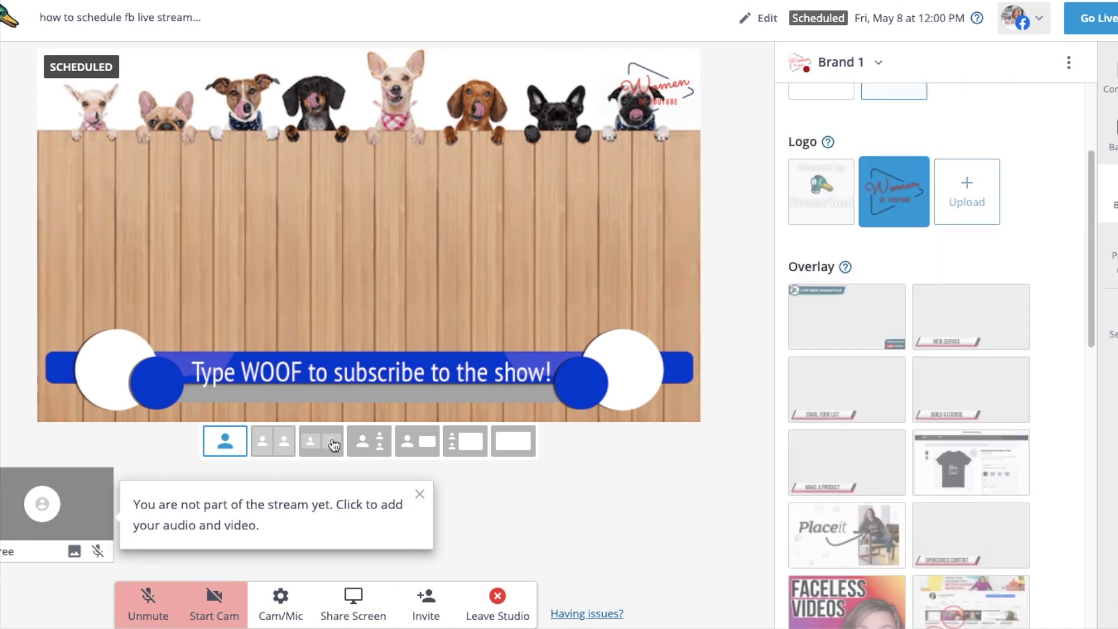
{"action": "left_click", "coordinate": [424, 611]}
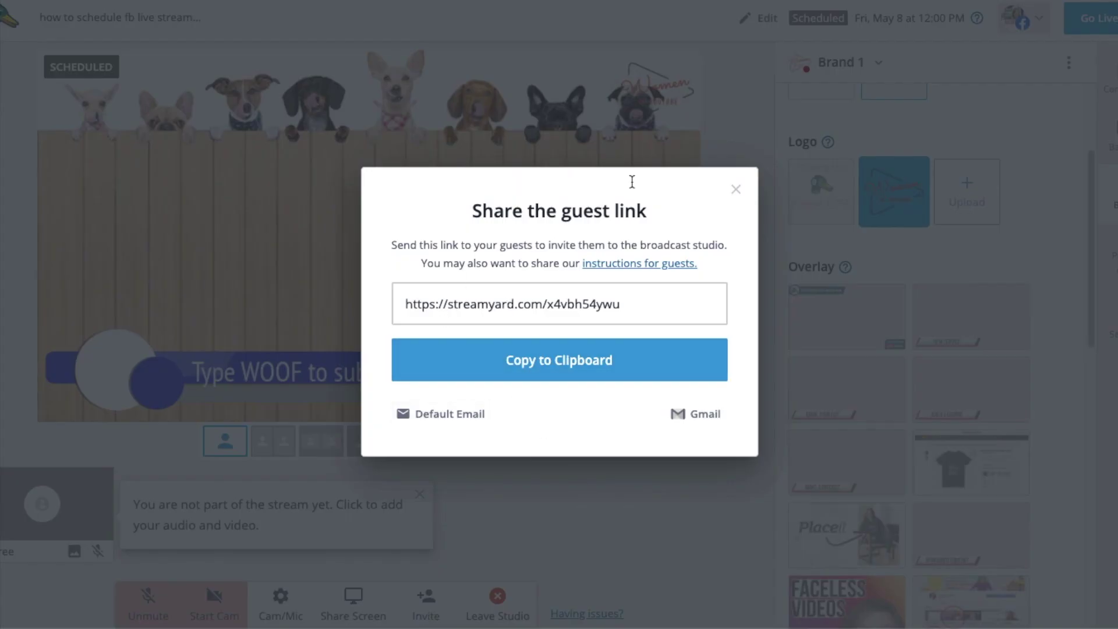
Close the Share the guest link dialog
{"action": "left_click", "coordinate": [735, 191]}
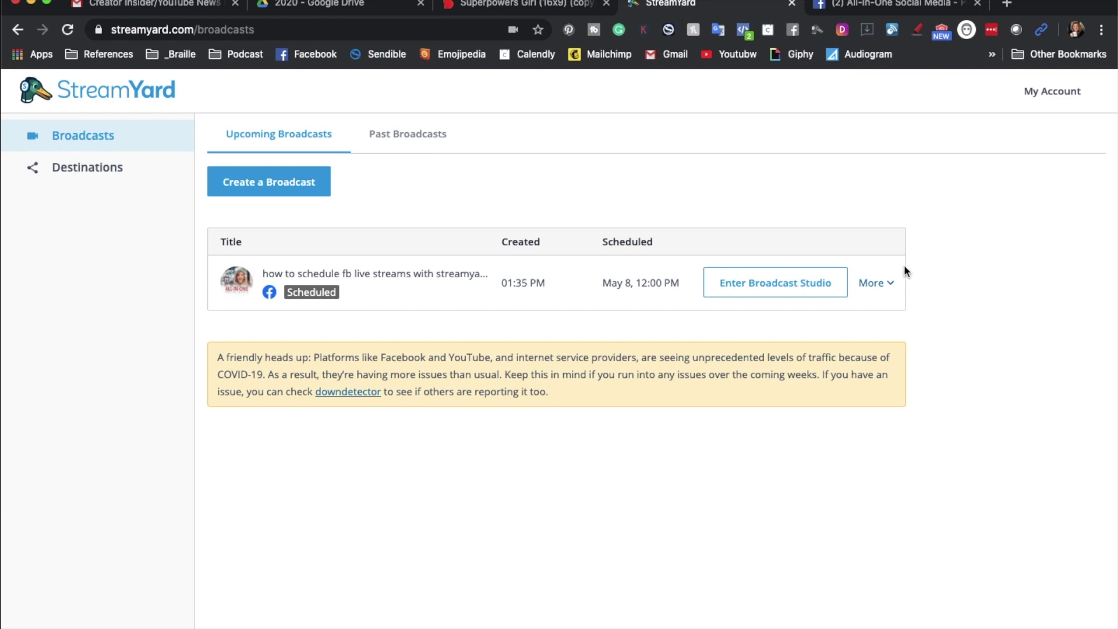
Delete the scheduled broadcast with Delete on Facebook ticked so the Facebook post goes too
{"action": "left_click", "coordinate": [886, 287]}
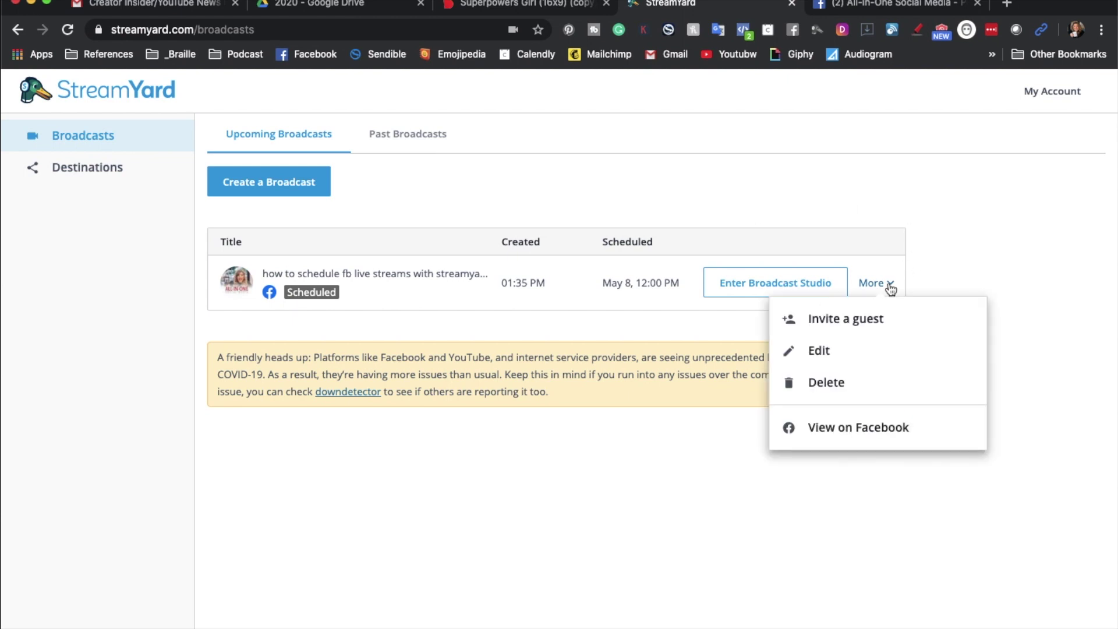
{"action": "left_click", "coordinate": [821, 382]}
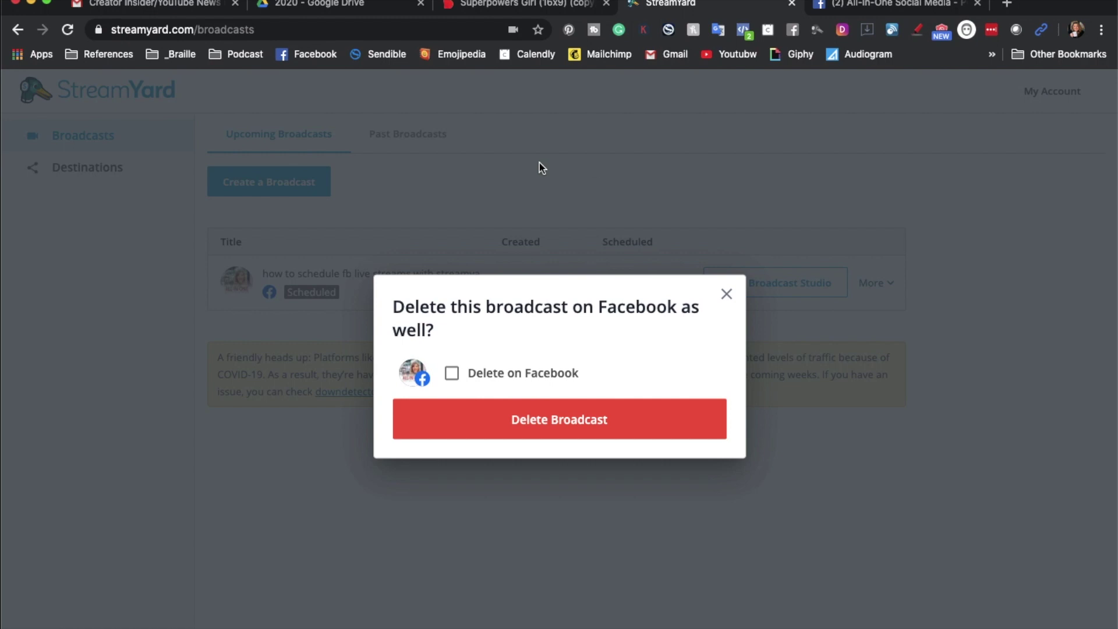
{"action": "left_click", "coordinate": [453, 373]}
{"action": "left_click", "coordinate": [515, 425]}
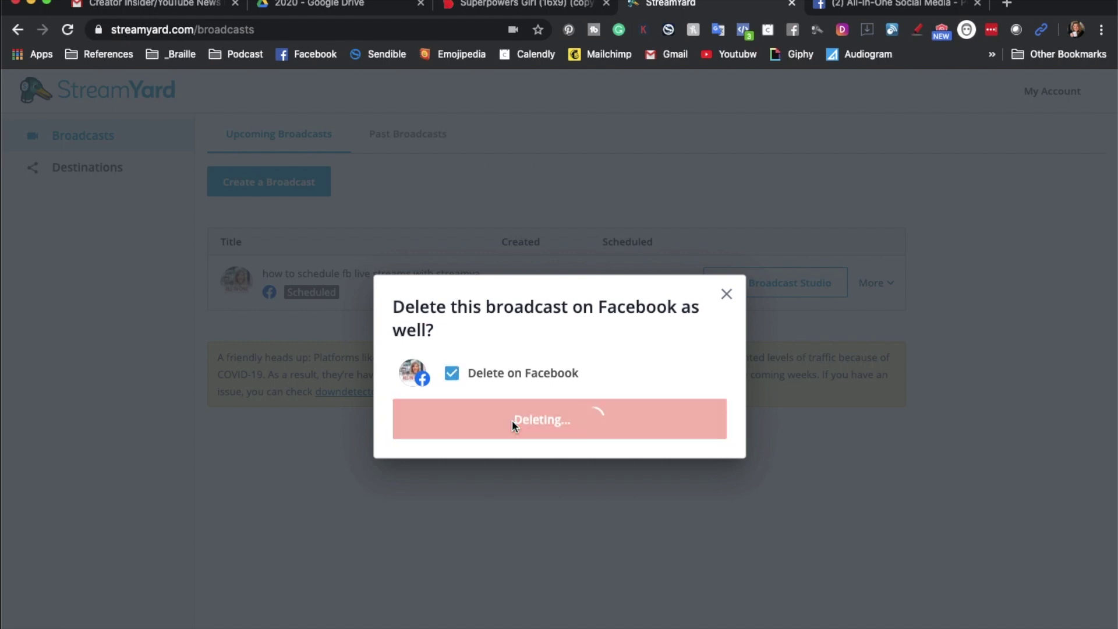